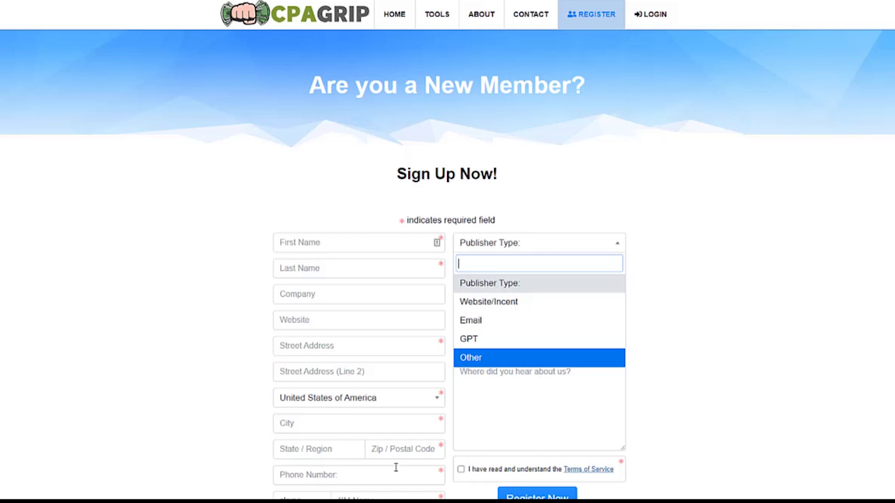
pyautogui.scroll(-2, 396, 469)
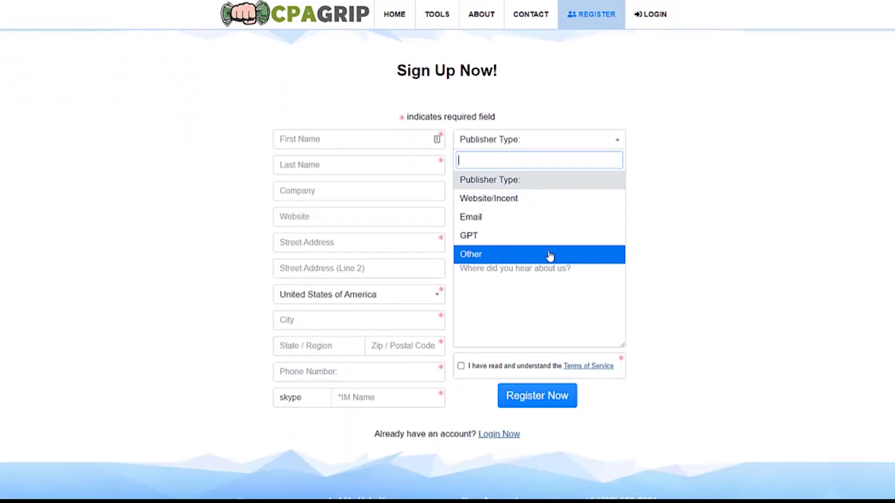
pyautogui.click(760, 231)
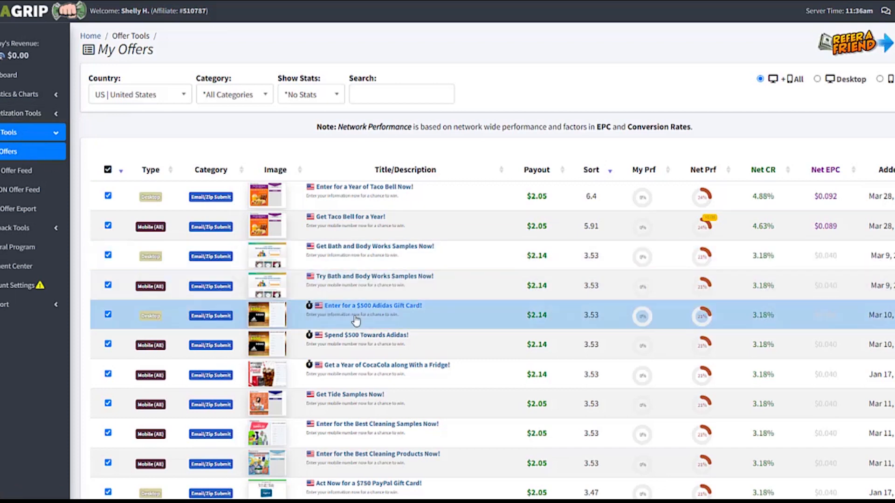
# - Copy the tracking link of the desktop offer "Act Now for a $750 PayPal Gift Card!" from the offers list
pyautogui.scroll(-3, 377, 289)
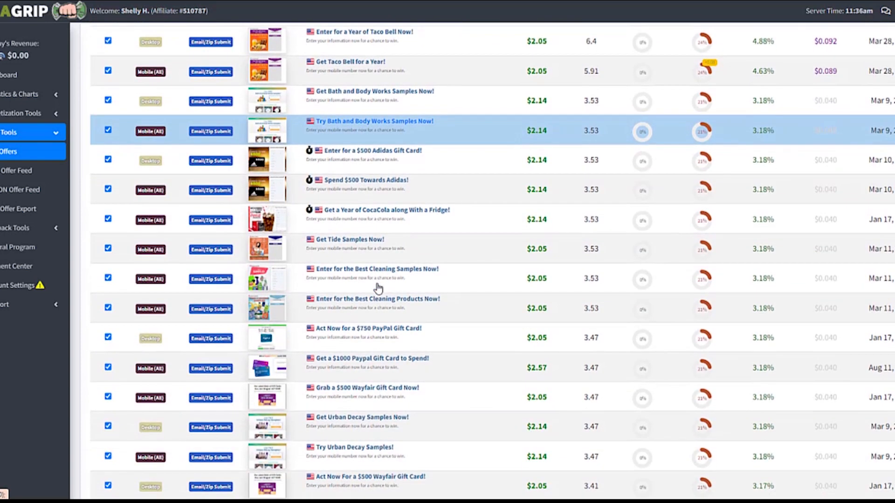
pyautogui.scroll(-2, 377, 288)
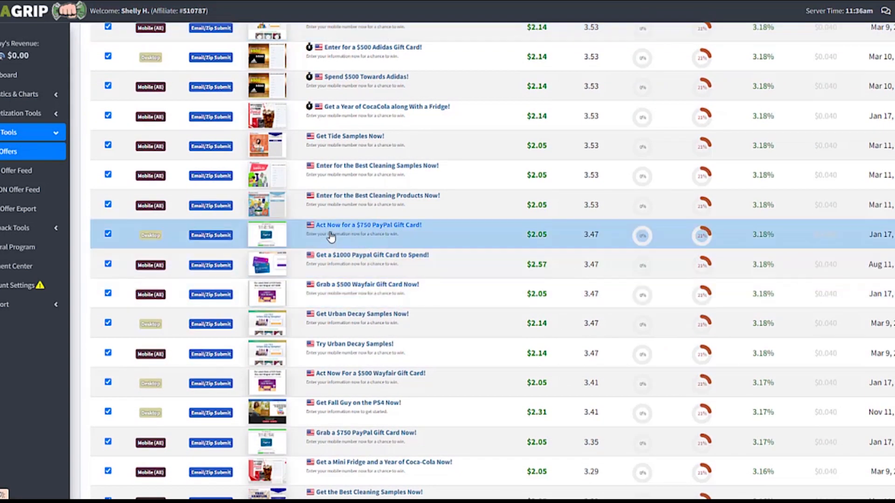
pyautogui.click(360, 234)
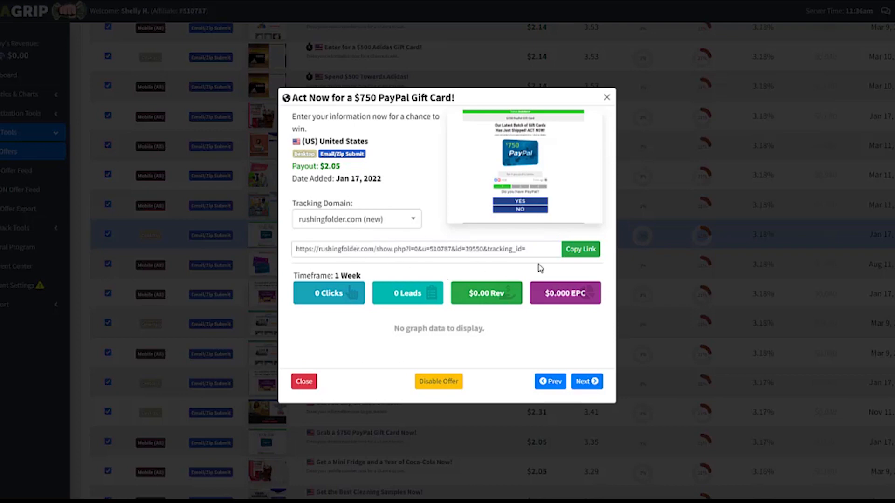
pyautogui.click(581, 250)
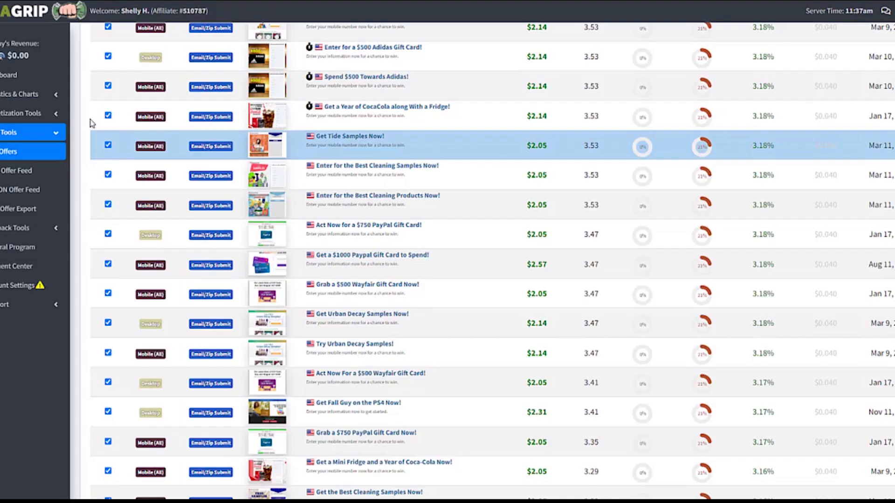
# - Create a new URL / file locker and paste the copied offer link as its locked URL
pyautogui.click(19, 117)
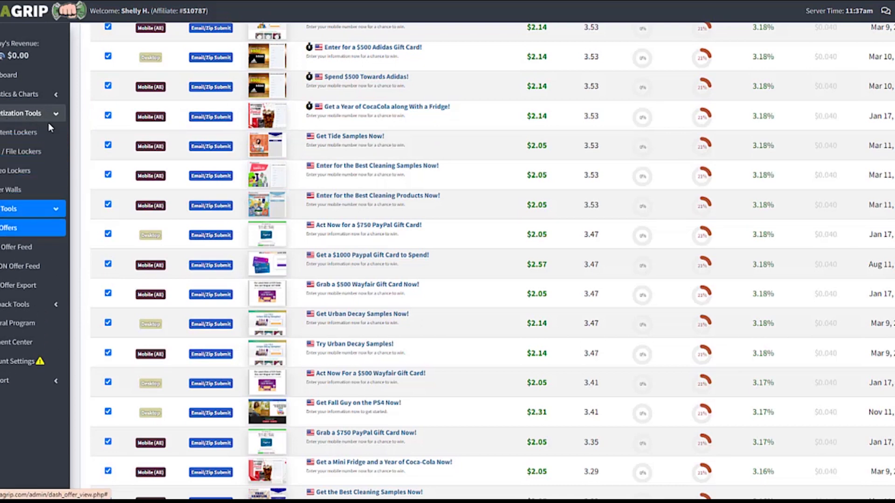
pyautogui.click(7, 157)
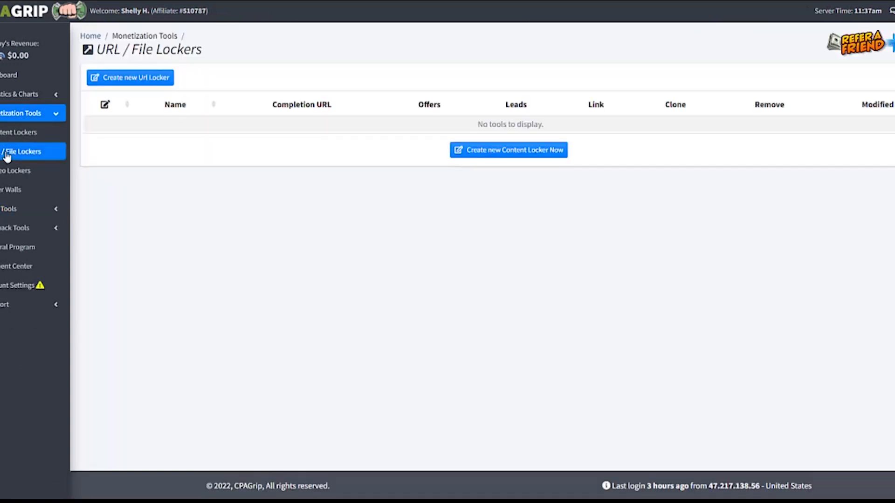
pyautogui.click(135, 80)
pyautogui.click(132, 326)
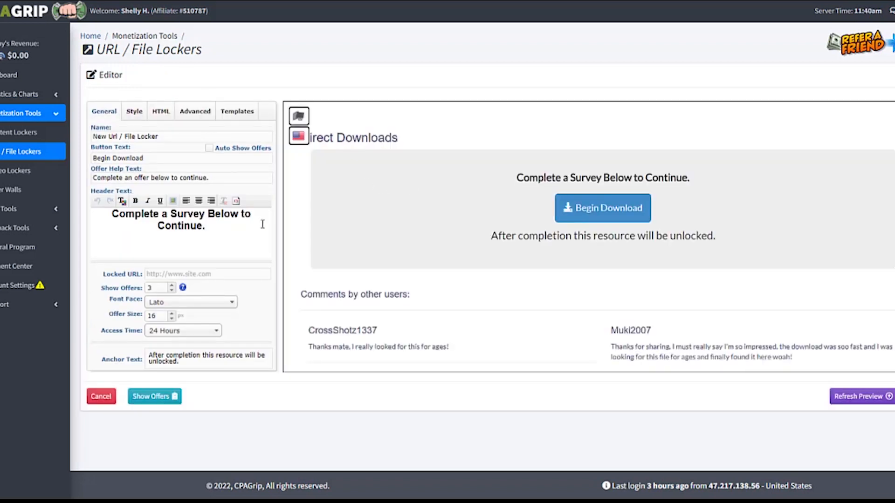
pyautogui.rightClick(191, 273)
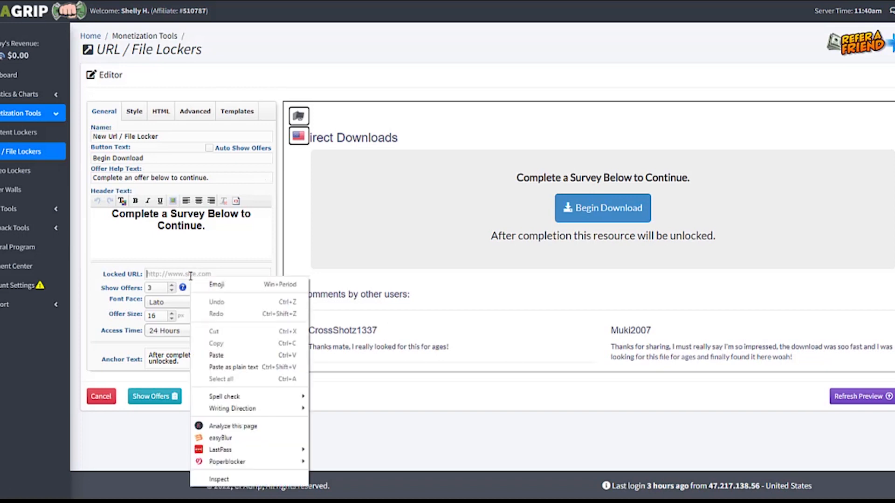
pyautogui.click(217, 356)
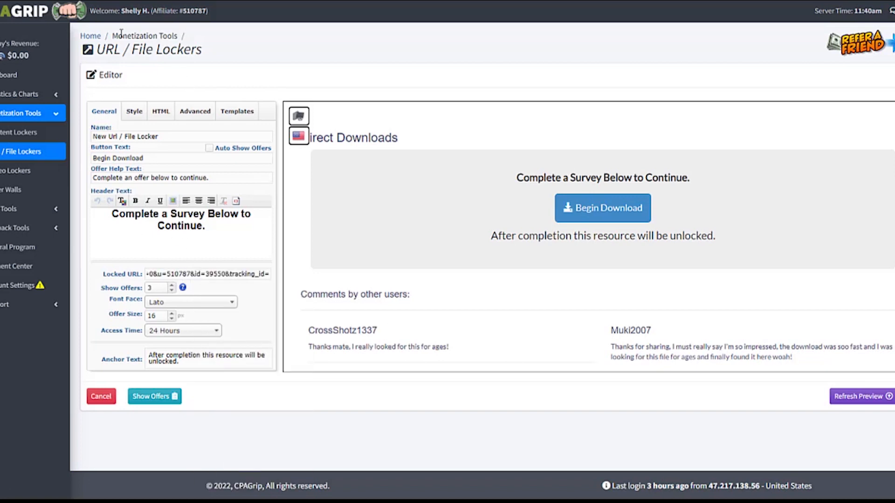
# - Name the new locker "Earn PayPal Money"
pyautogui.click(125, 136)
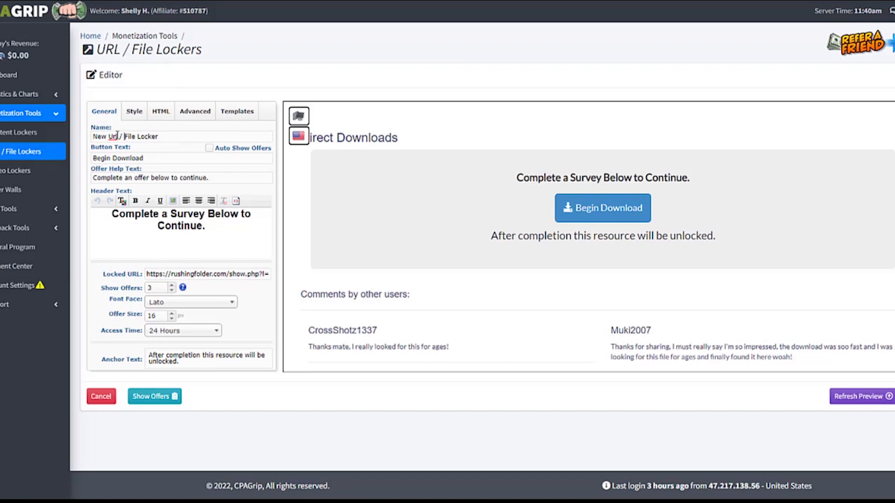
pyautogui.hotkey('ctrl', 'a')
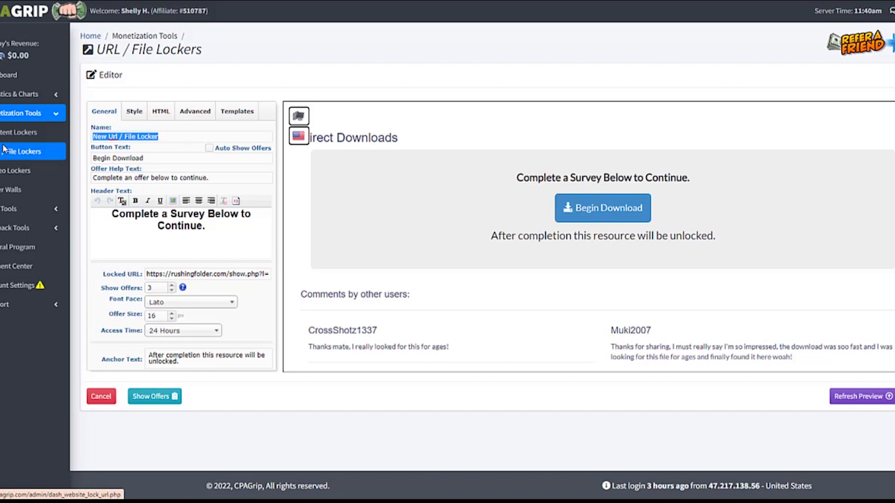
pyautogui.write('Earn ')
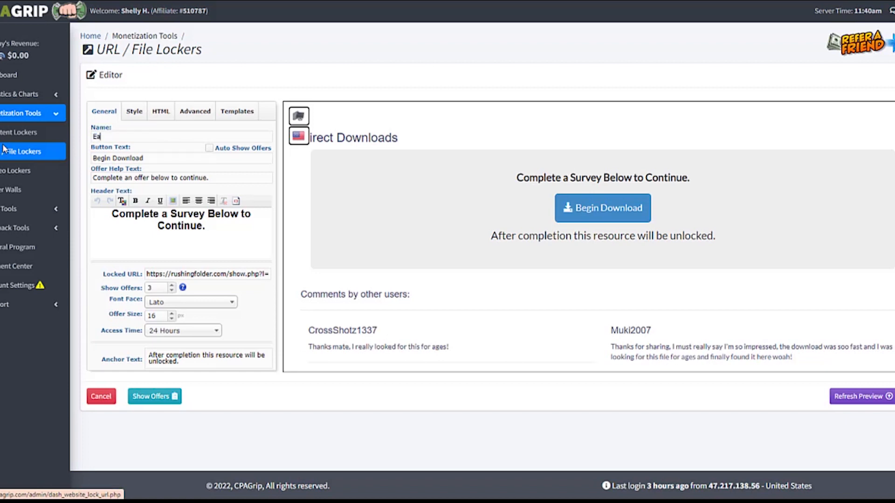
pyautogui.write('PaPal')
pyautogui.press('BackSpace')
pyautogui.write('yPal Money')
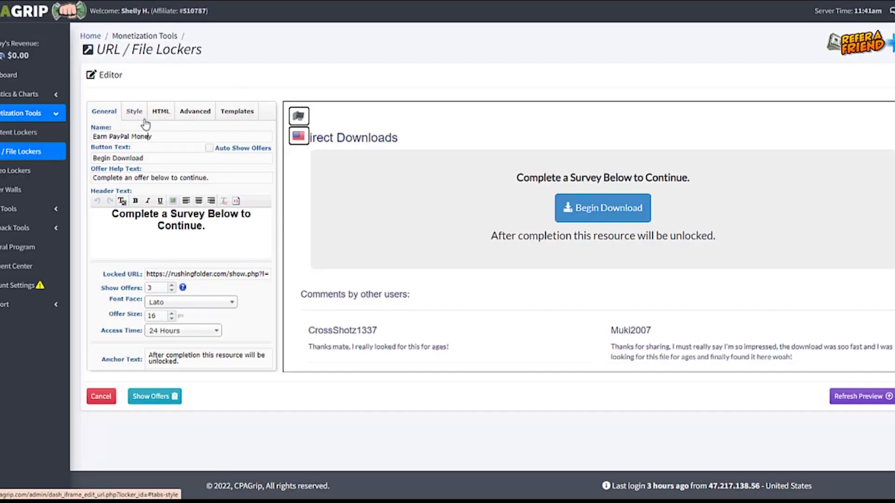
# - Change the locker's name to "Receive PayPal Gift card"
pyautogui.press('Left')
pyautogui.press('Left')
pyautogui.press('Left')
pyautogui.press('Left')
pyautogui.press('Left')
pyautogui.press('Left')
pyautogui.press('Left')
pyautogui.press('BackSpace')
pyautogui.press('BackSpace')
pyautogui.press('BackSpace')
pyautogui.press('BackSpace')
pyautogui.press('BackSpace')
pyautogui.write('Receive')
pyautogui.press('BackSpace')
pyautogui.press('Delete')
pyautogui.press('Delete')
pyautogui.press('Delete')
pyautogui.press('Delete')
pyautogui.press('Delete')
pyautogui.press('Delete')
pyautogui.write('Gift card')
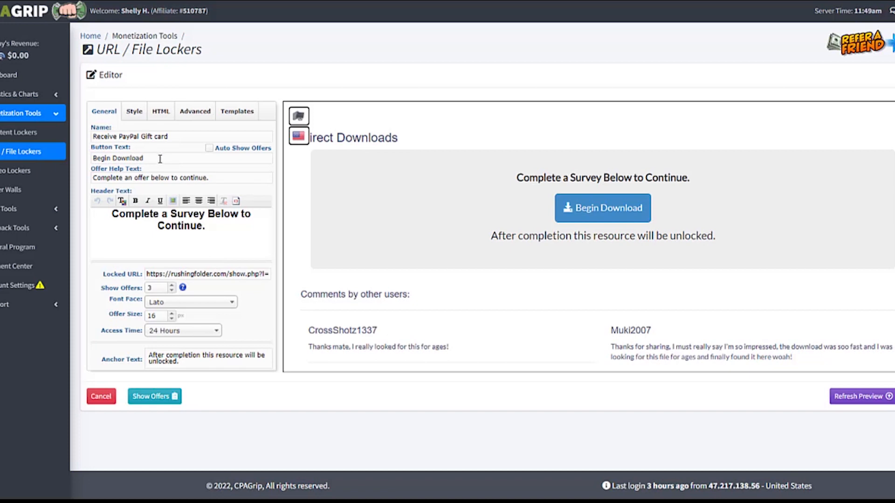
# - Replace the locker's button text with "Click to Register"
pyautogui.moveTo(160, 159); pyautogui.dragTo(91, 161)
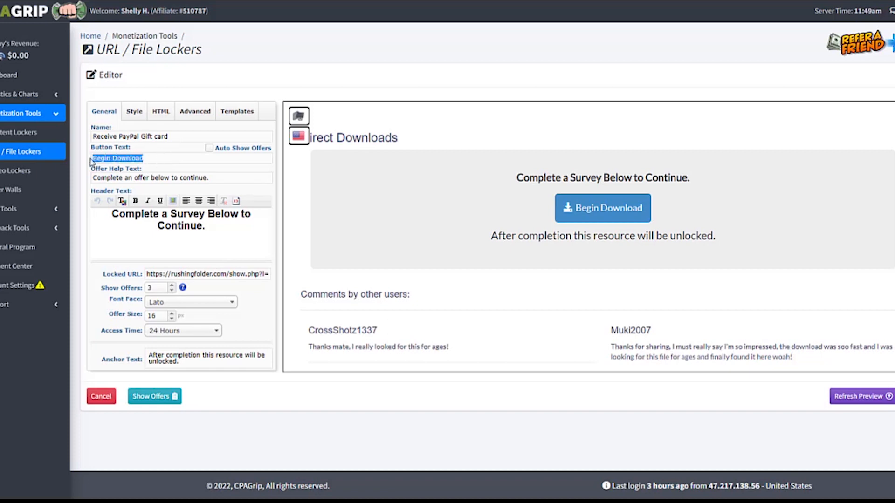
pyautogui.write('Click to ')
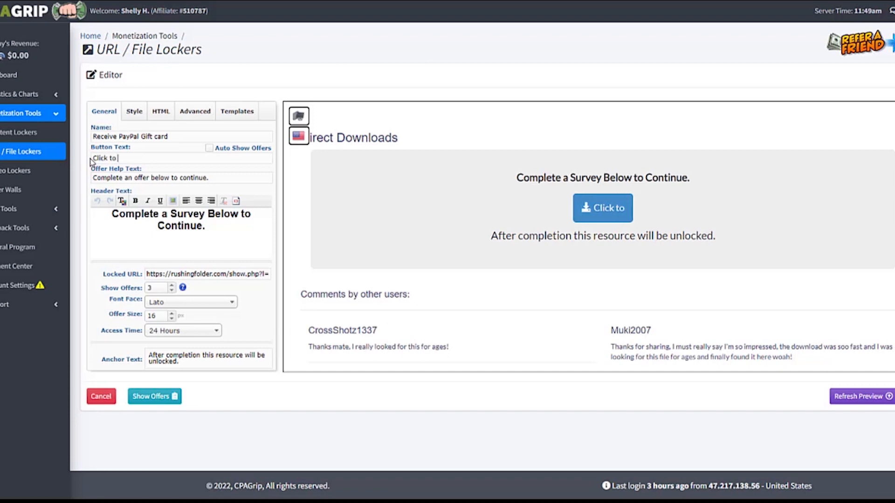
pyautogui.write('Register')
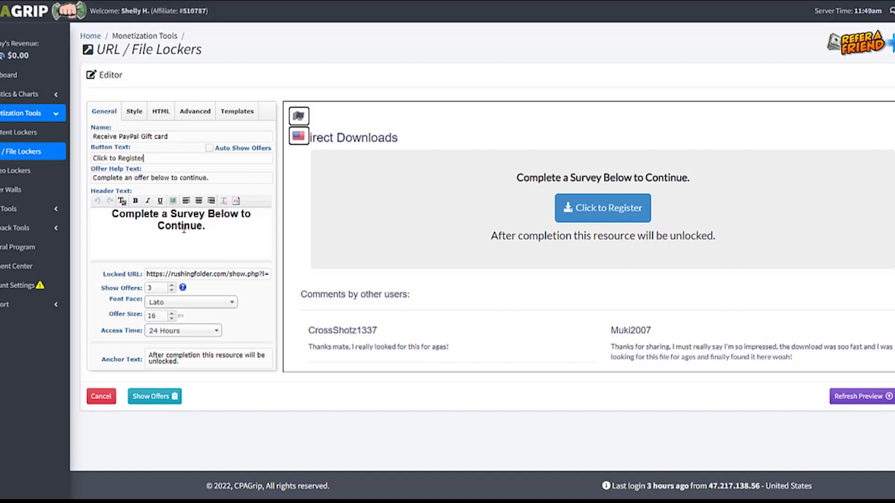
# - Extend the header text to read "Complete a Survey Below to Continue to be on your way to the free PayPal gift card"
pyautogui.click(213, 227)
pyautogui.press('BackSpace')
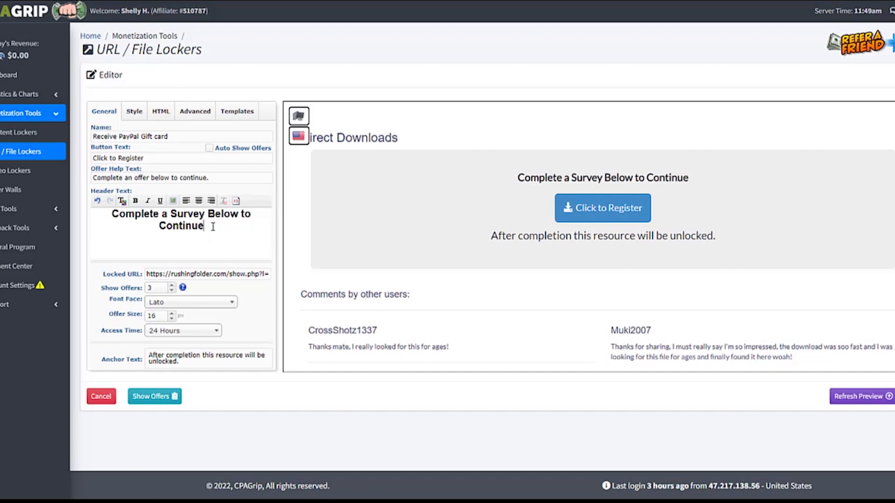
pyautogui.write('to be on your way ')
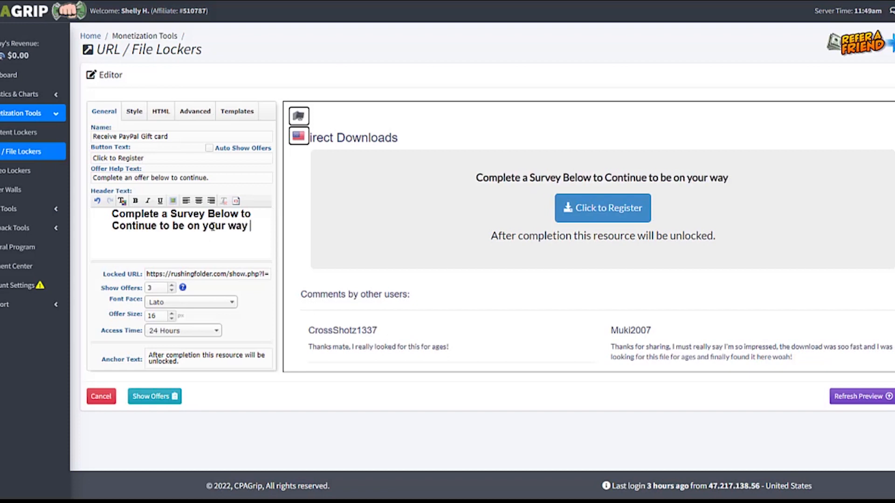
pyautogui.write('to ')
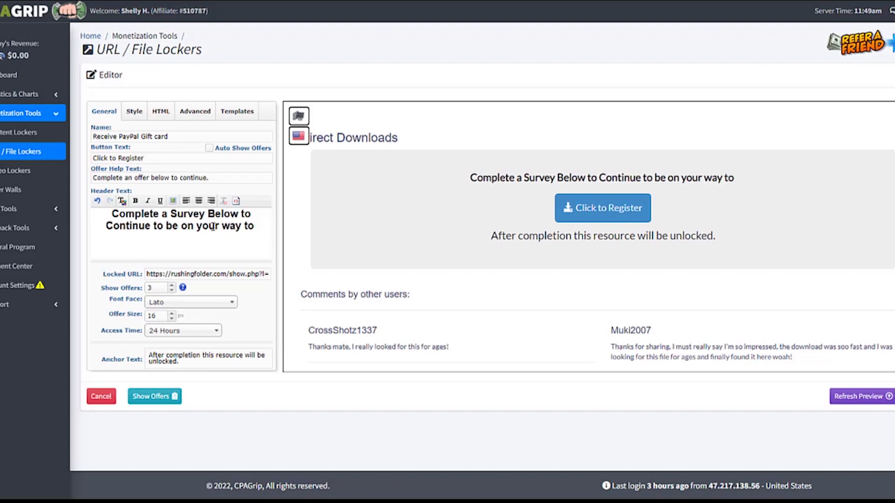
pyautogui.write('the free')
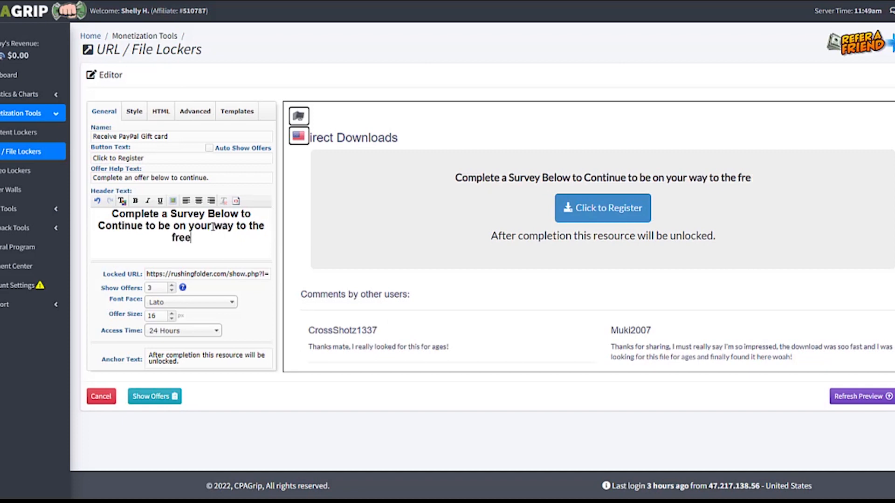
pyautogui.write(' PayP')
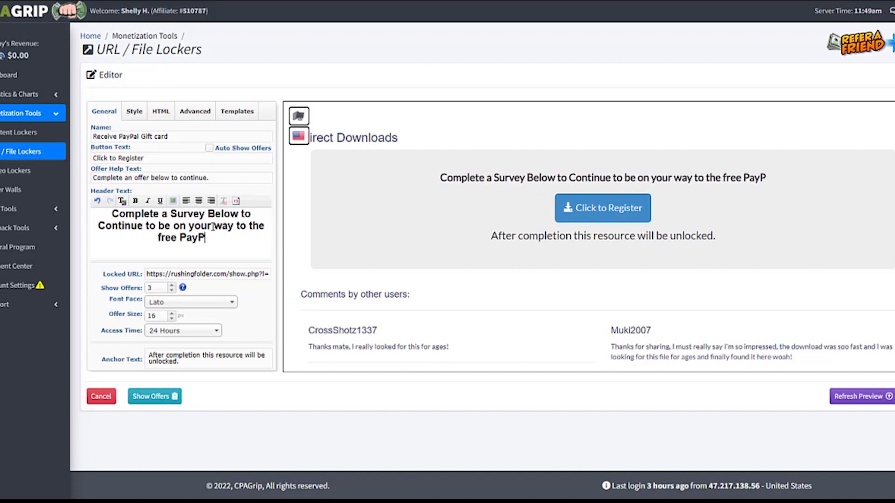
pyautogui.write('al ')
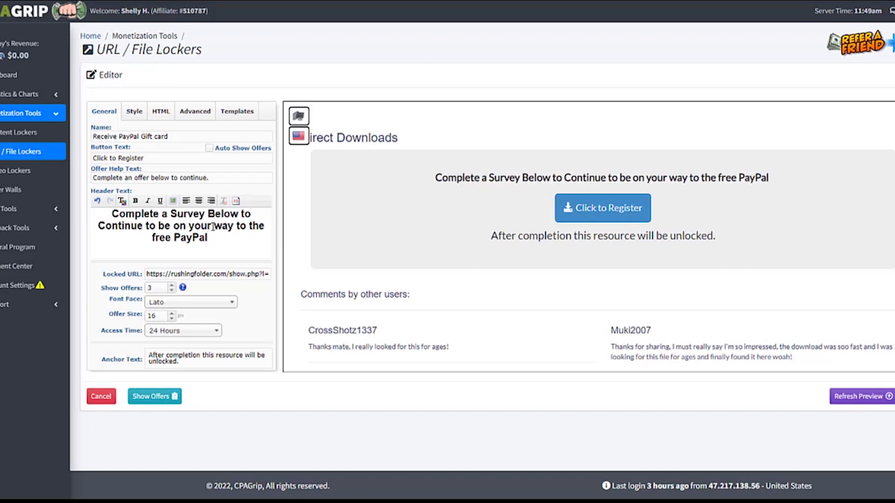
pyautogui.write('card')
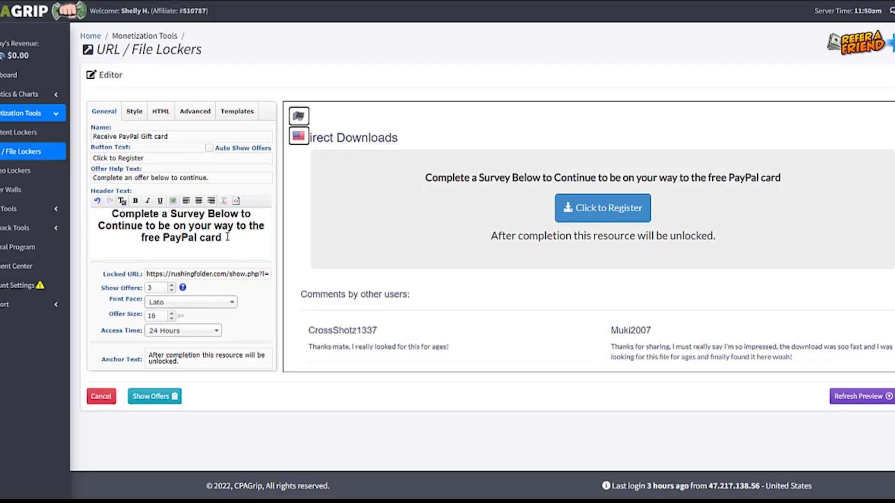
pyautogui.write('gift')
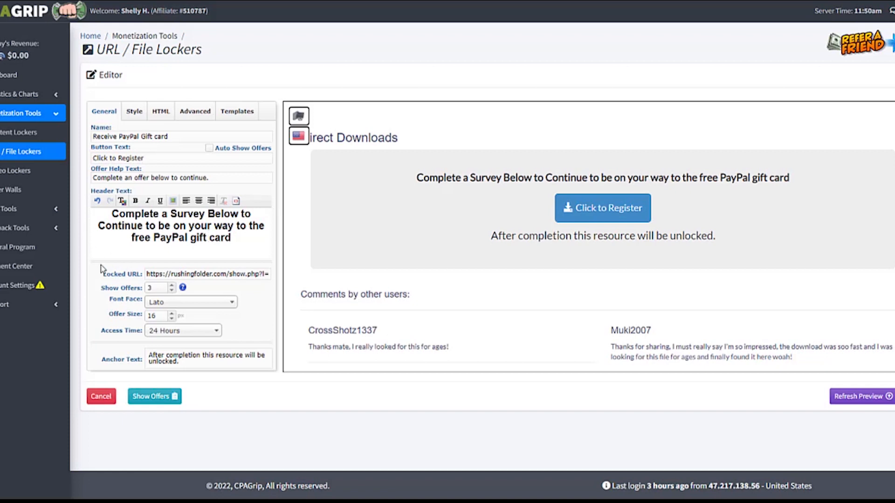
# - Set the number of offers shown in the locker to 5 and refresh the preview
pyautogui.click(172, 287)
pyautogui.click(172, 287)
pyautogui.moveTo(217, 355); pyautogui.dragTo(237, 353)
pyautogui.click(869, 399)
pyautogui.scroll(-3, 371, 305)
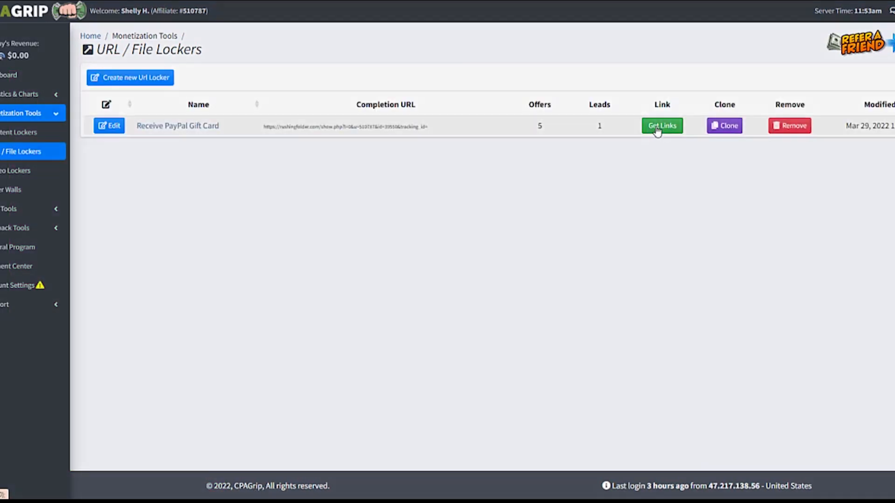
# - Generate the link for the "Receive PayPal Gift Card" locker, copy it and close the link generator
pyautogui.click(657, 130)
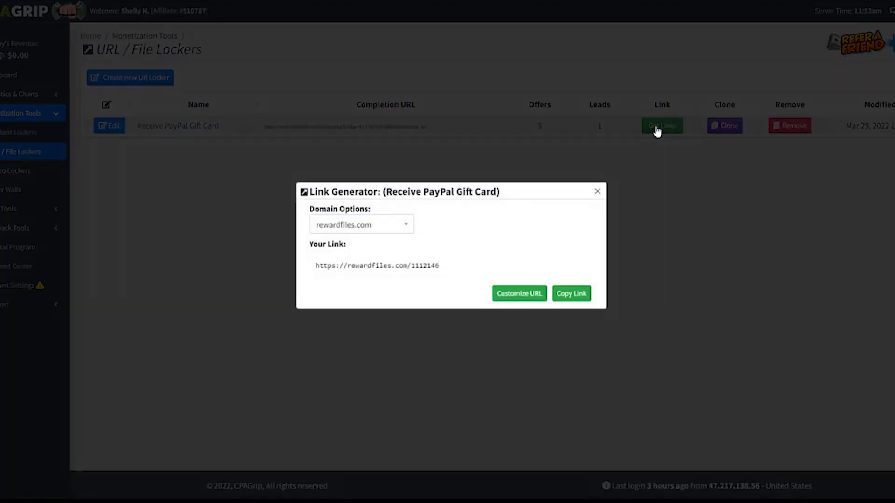
pyautogui.click(578, 295)
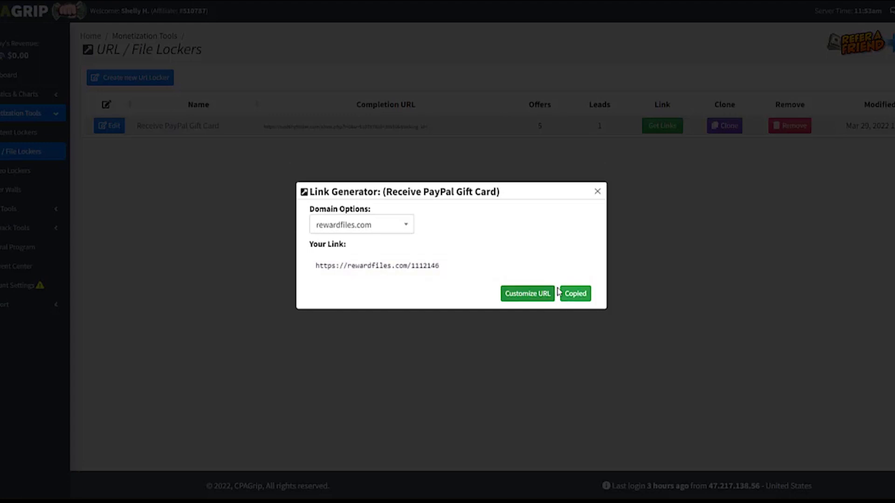
pyautogui.click(598, 192)
# - Open the locker page in a new browser tab and display the offers behind its "Click to Register" prompt
pyautogui.hotkey('ctrl', 't')
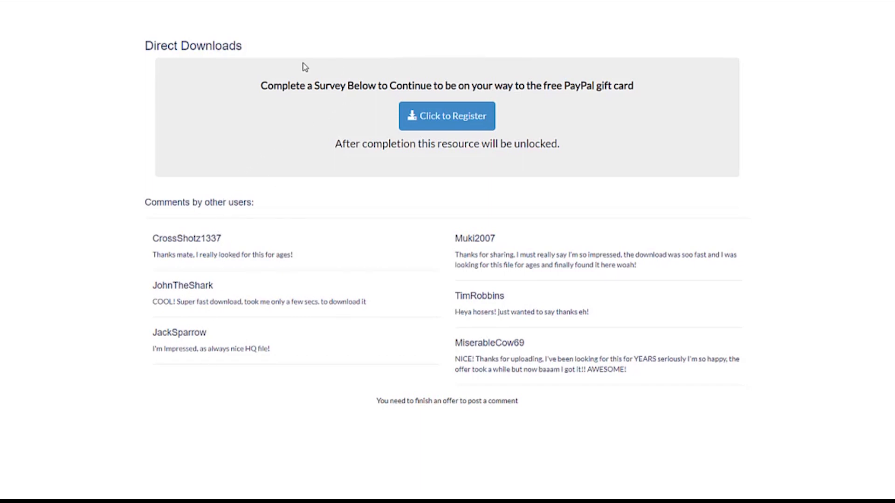
pyautogui.click(438, 119)
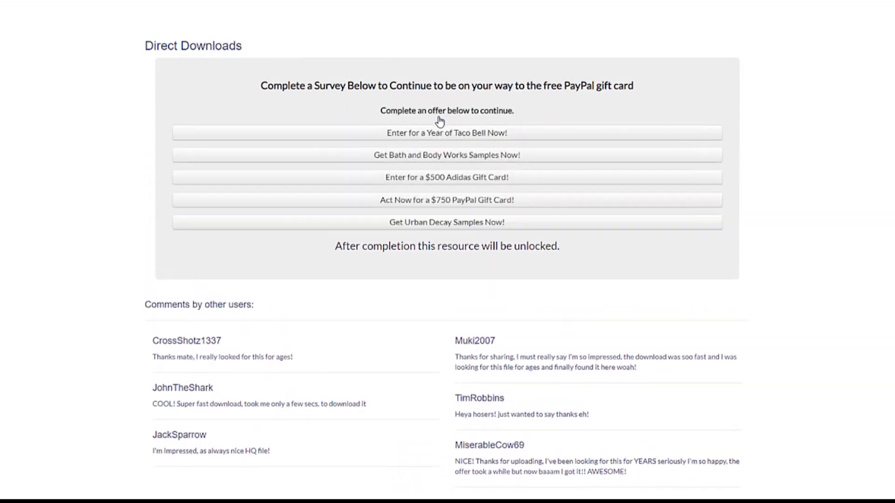